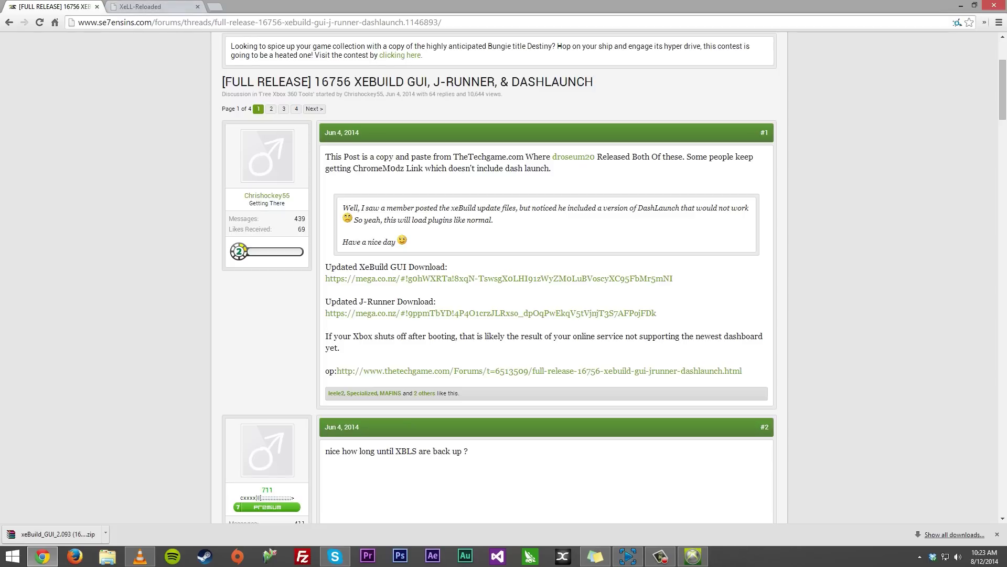
Download the raw flash dump flashdmp.bin from the XeLL Reloaded page.
key("ctrl+Tab")
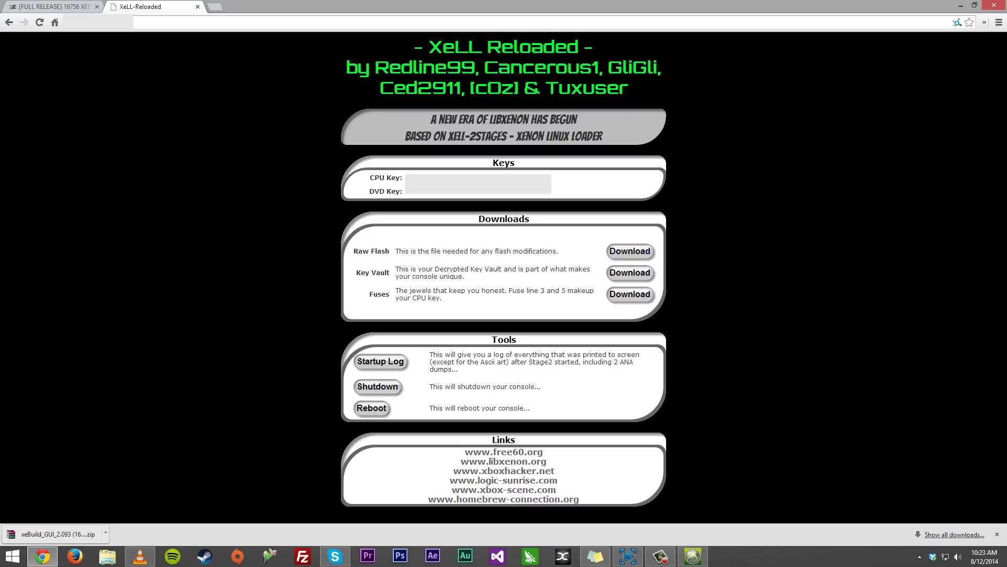
left_click(630, 251)
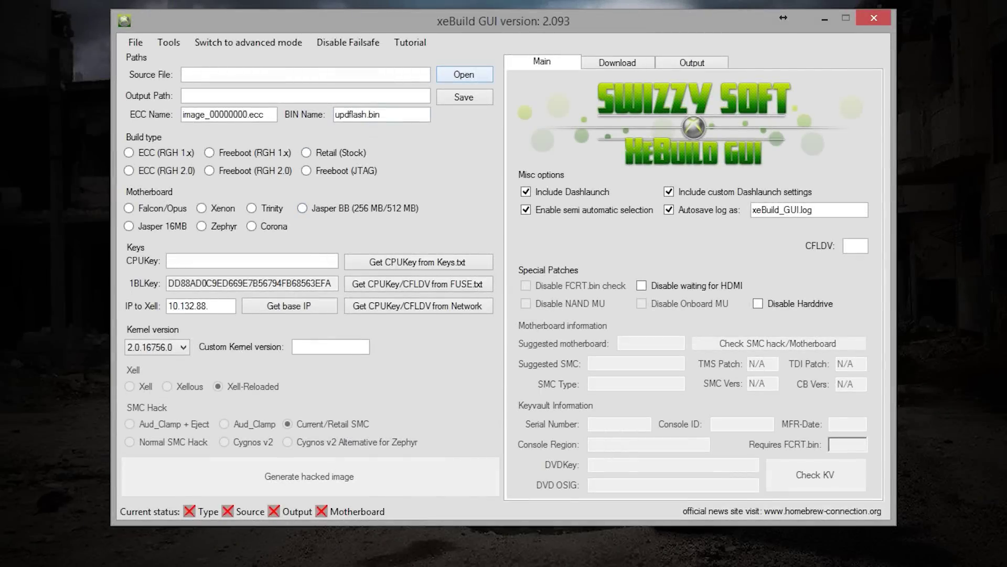
Load Desktop > DemoN > flashdmp.bin as the source NAND dump.
key("Return")
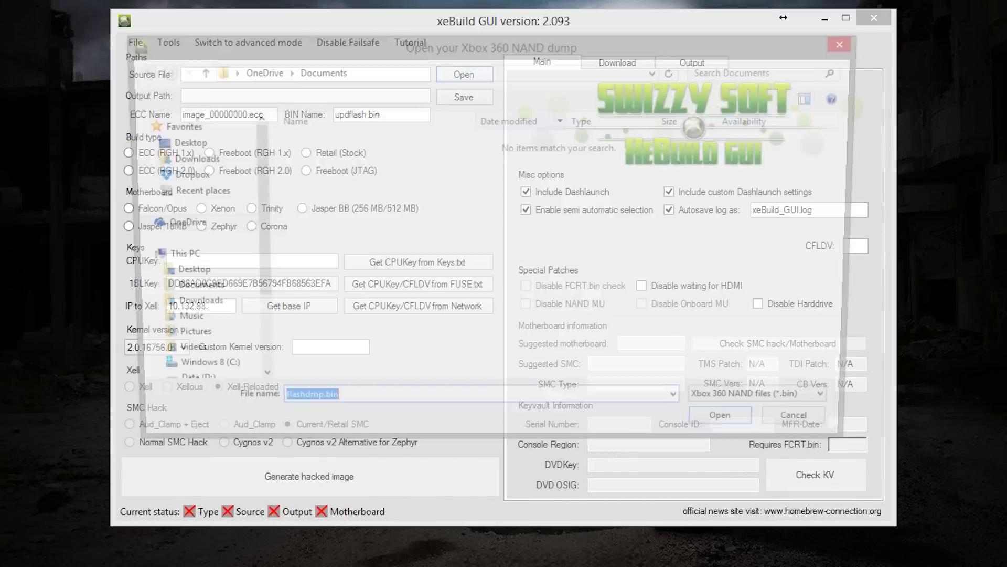
left_click(179, 274)
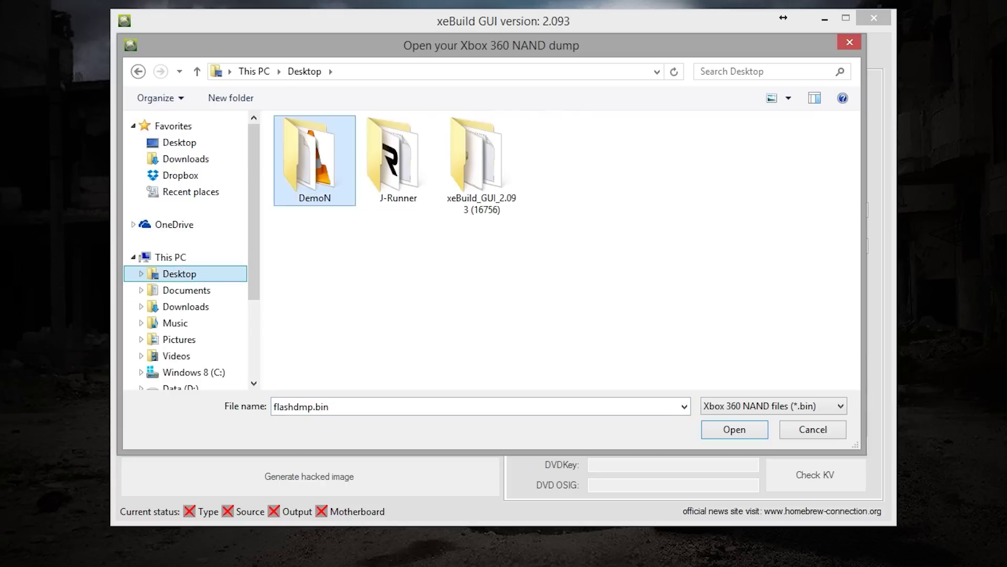
double_click(315, 158)
left_click(315, 171)
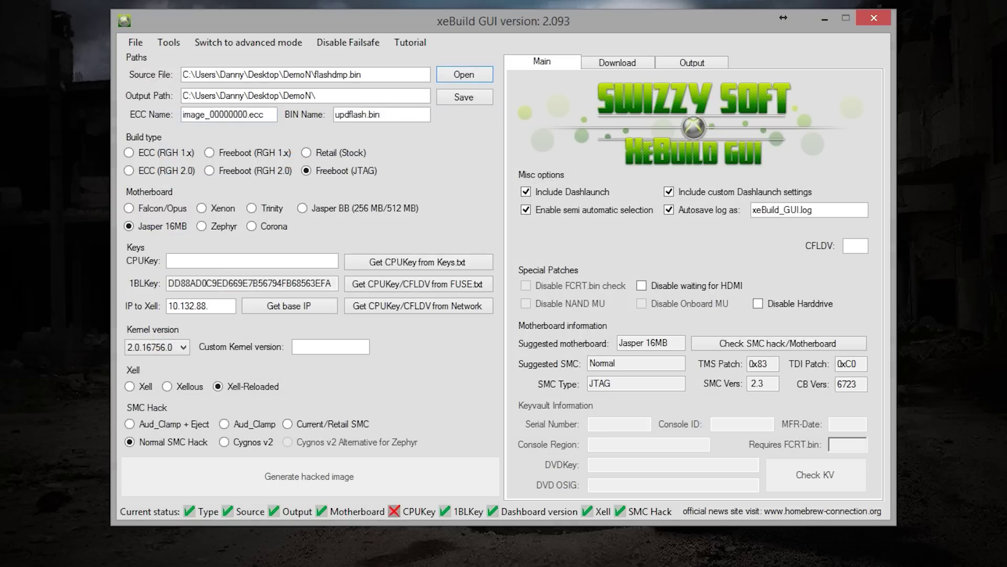
Paste the CPU key, keep kernel 2.0.16756.0, and generate the hacked image.
key("ctrl+v")
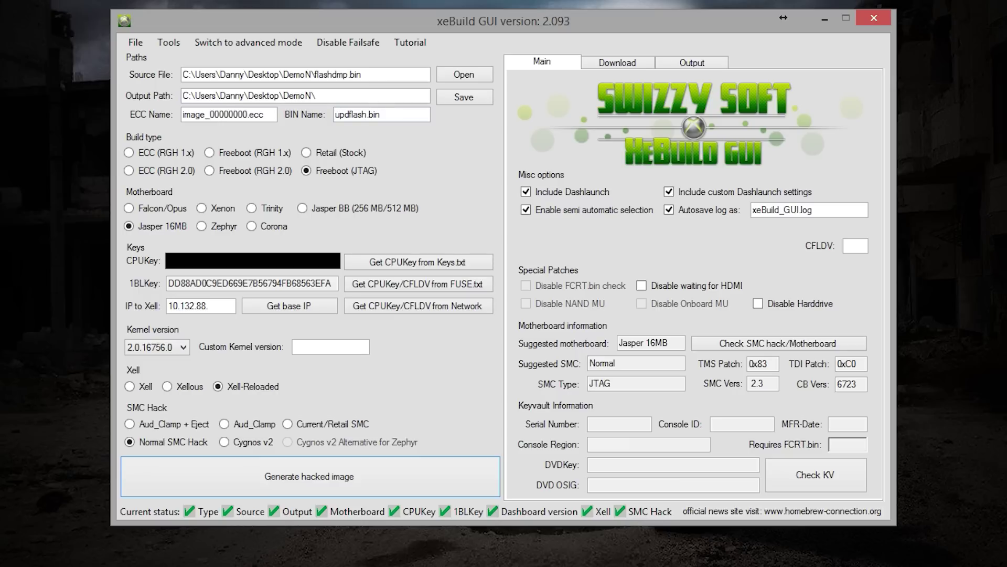
left_click(157, 347)
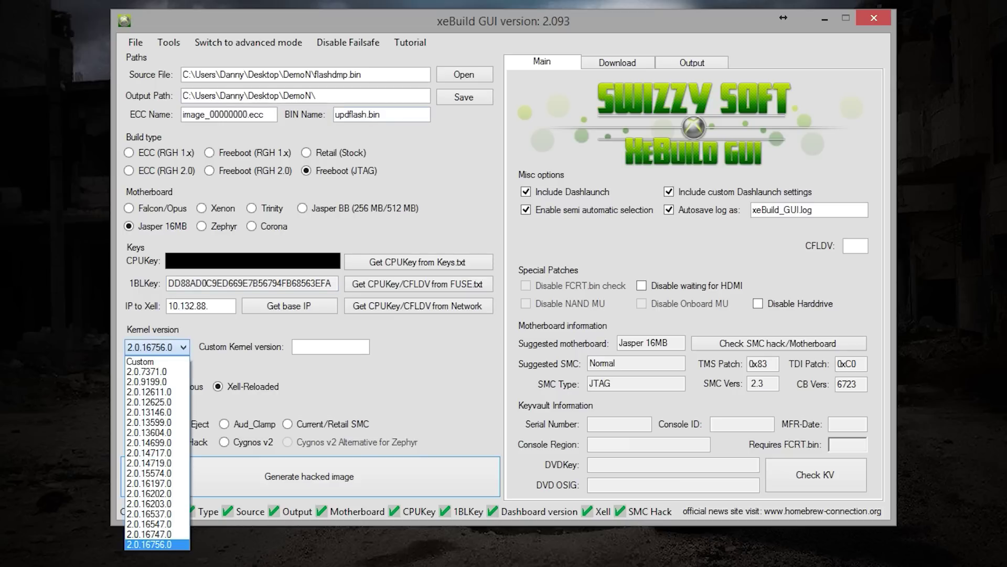
left_click(156, 347)
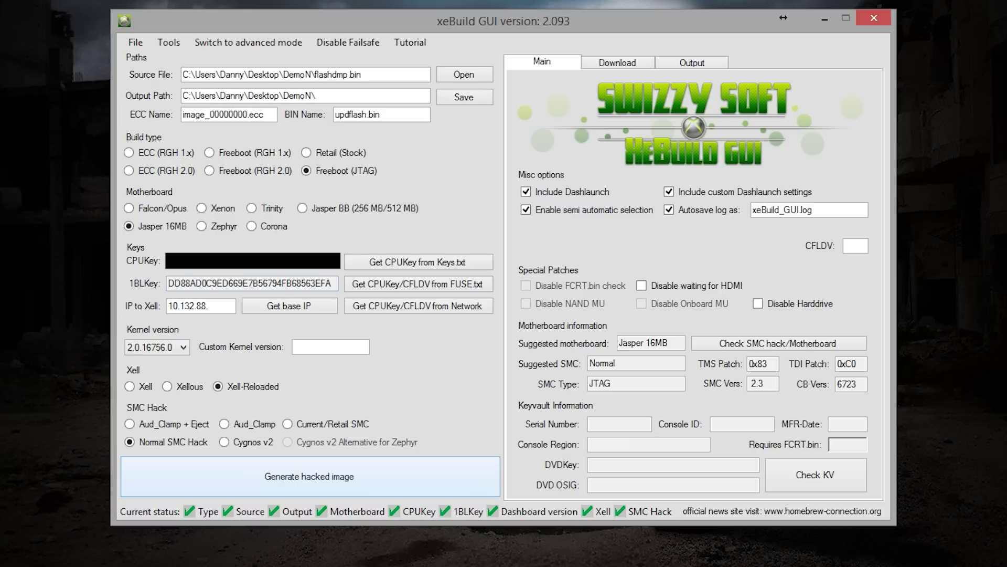
left_click(310, 476)
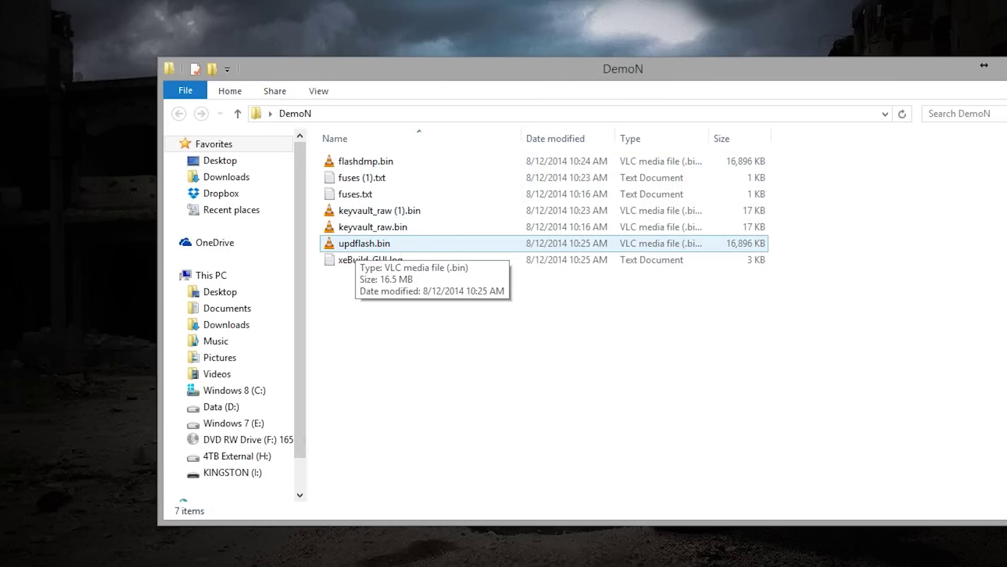
Select updflash.bin (16,896 KB) in the DemoN folder to confirm it exists.
left_click(364, 243)
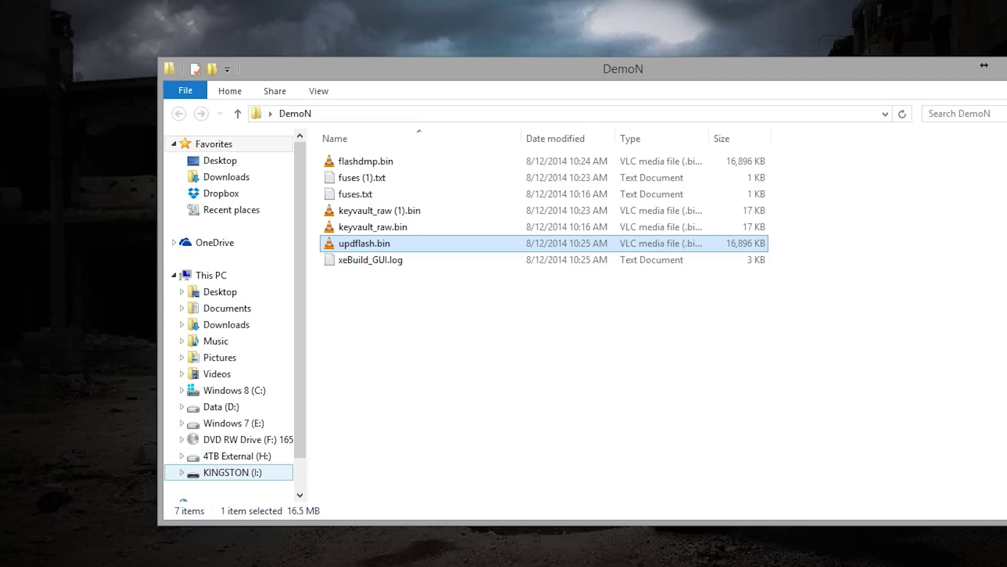
Quick-format KINGSTON (I:) as FAT32, then open the empty drive.
right_click(232, 472)
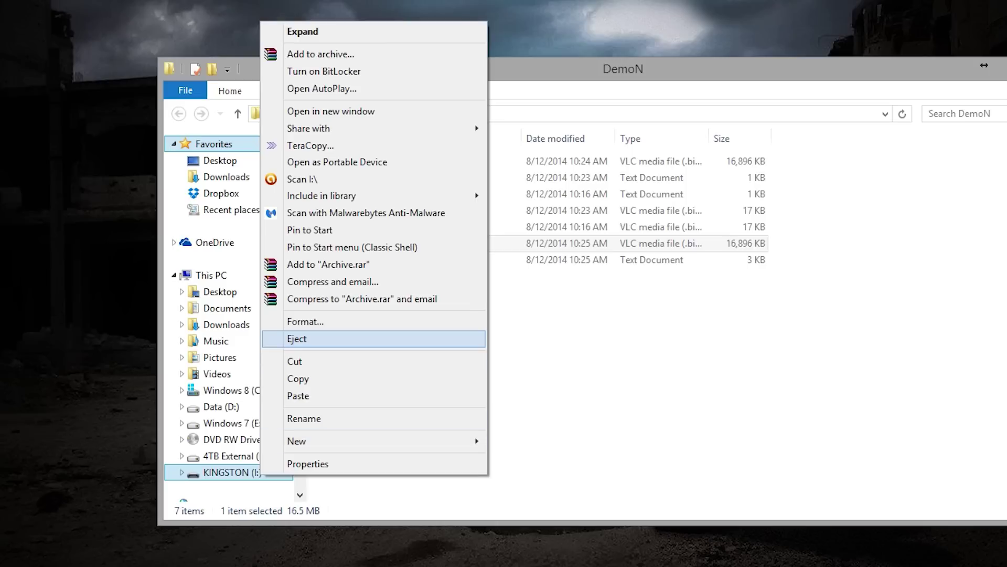
left_click(304, 321)
left_click_drag(333, 229, 754, 182)
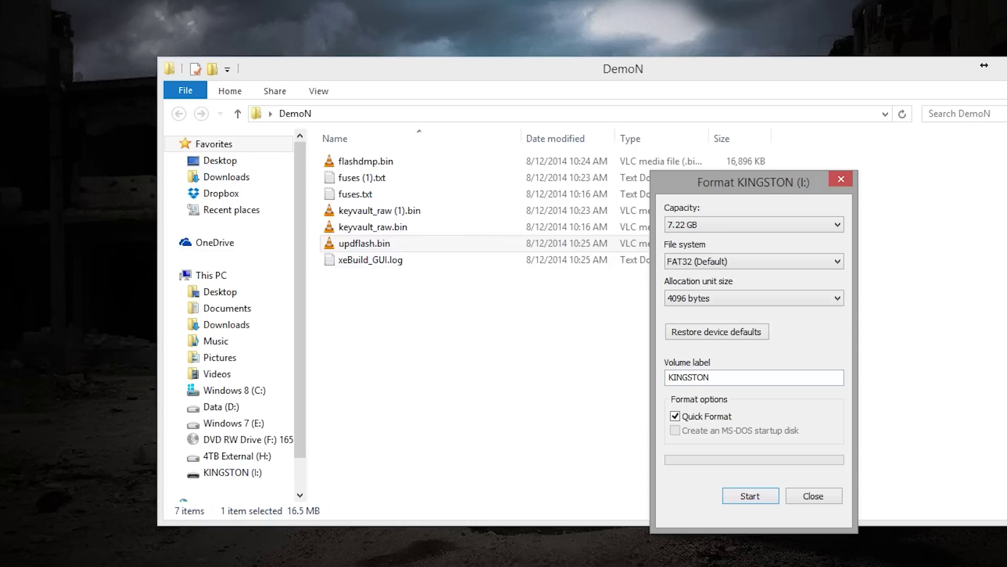
key("Return")
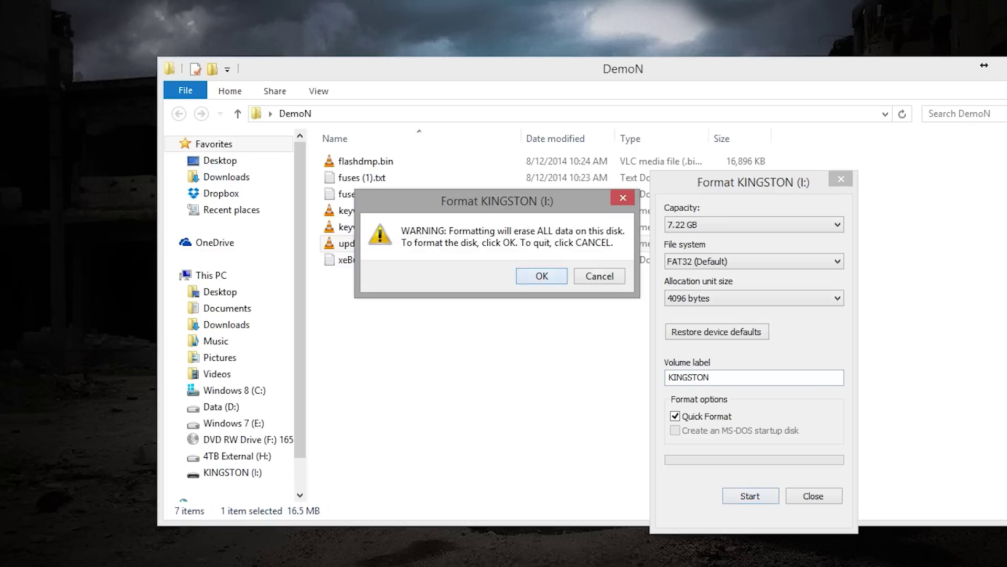
key("Return")
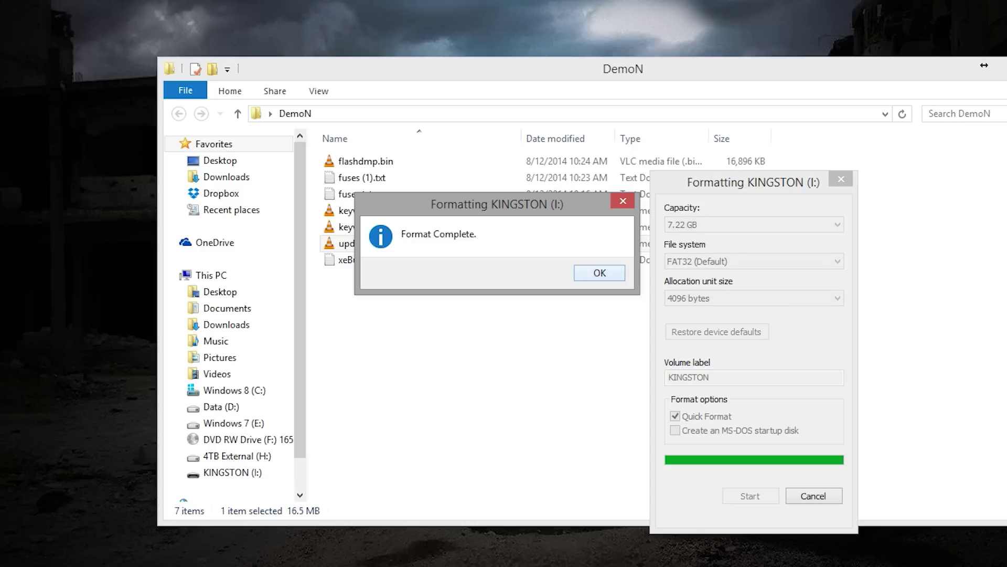
key("Return")
key("Escape")
left_click(233, 472)
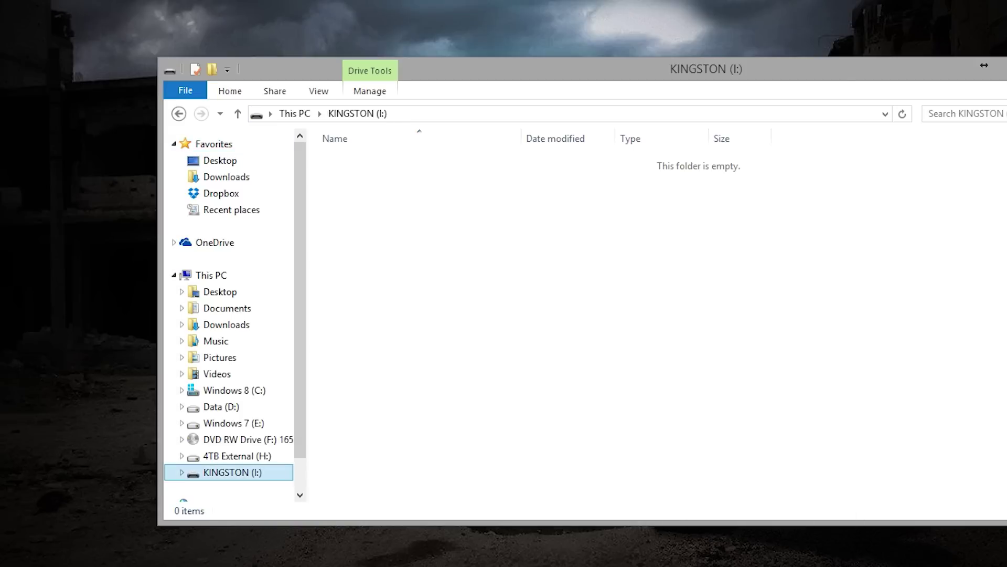
right_click(457, 301)
Paste the copied file onto KINGSTON (I:) and bring up the drive's eject options.
left_click(490, 408)
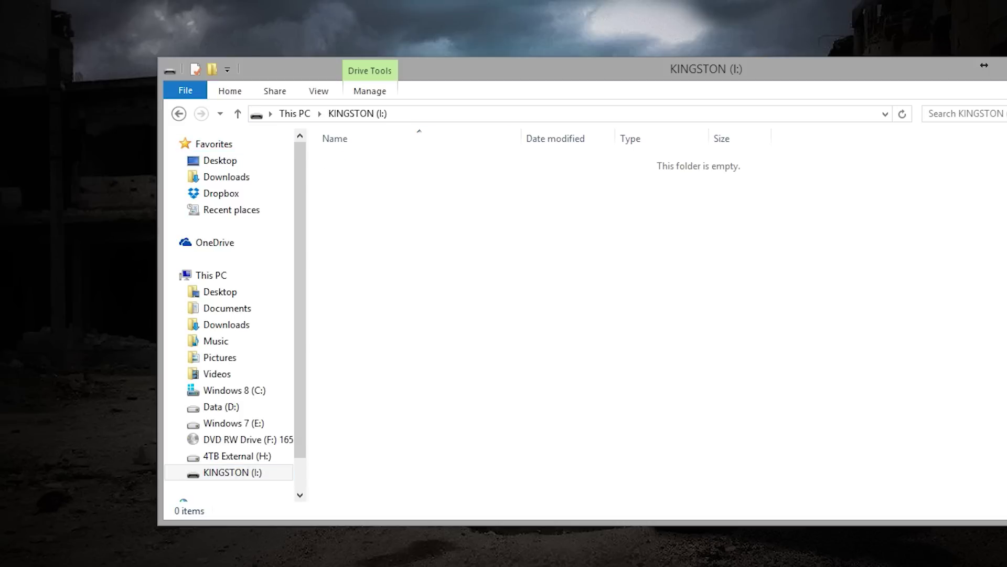
right_click(233, 472)
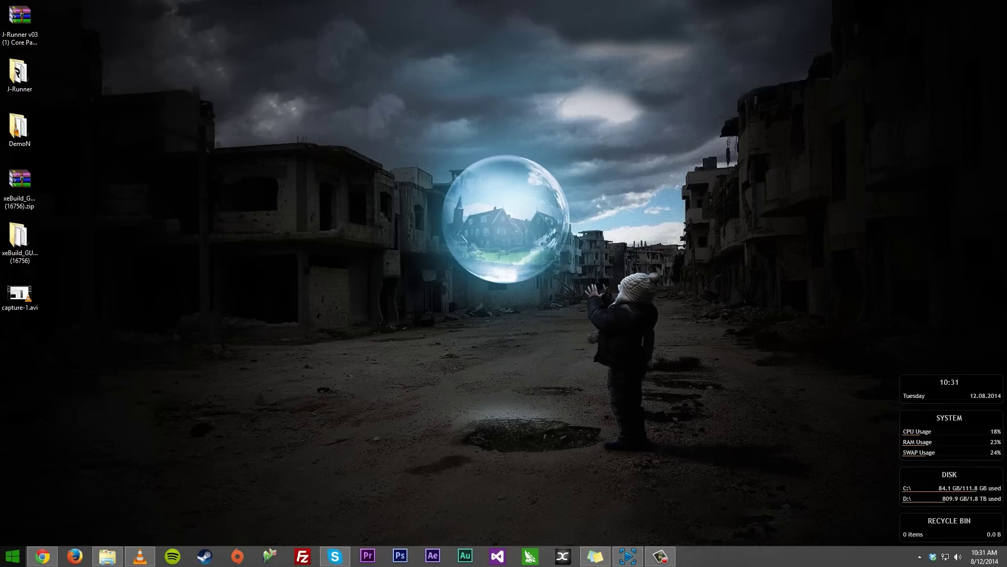
Return to the Xbox 360 update page and scroll to the Copy to a USB flash drive download.
left_click(42, 556)
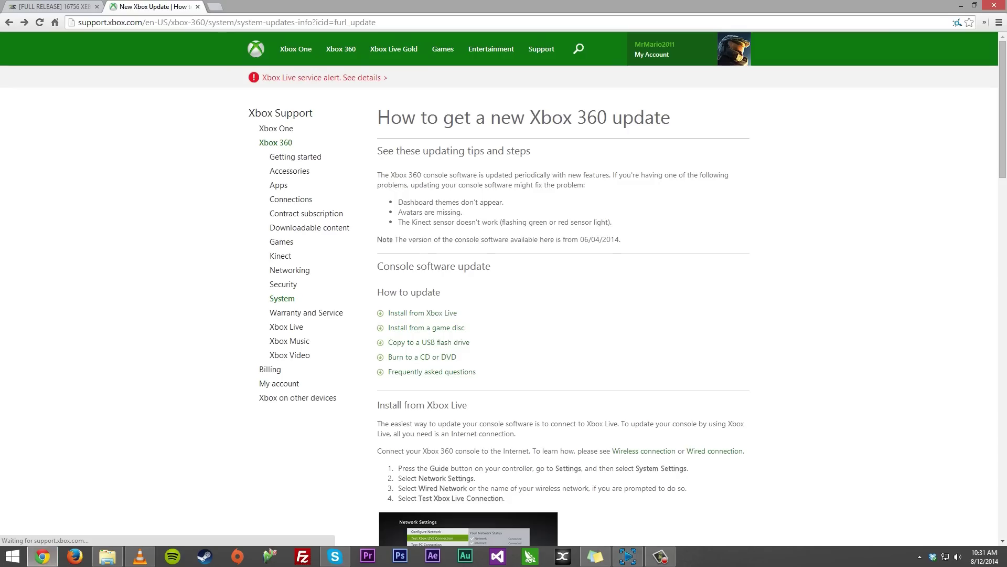
scroll(504, 288, "down", 4)
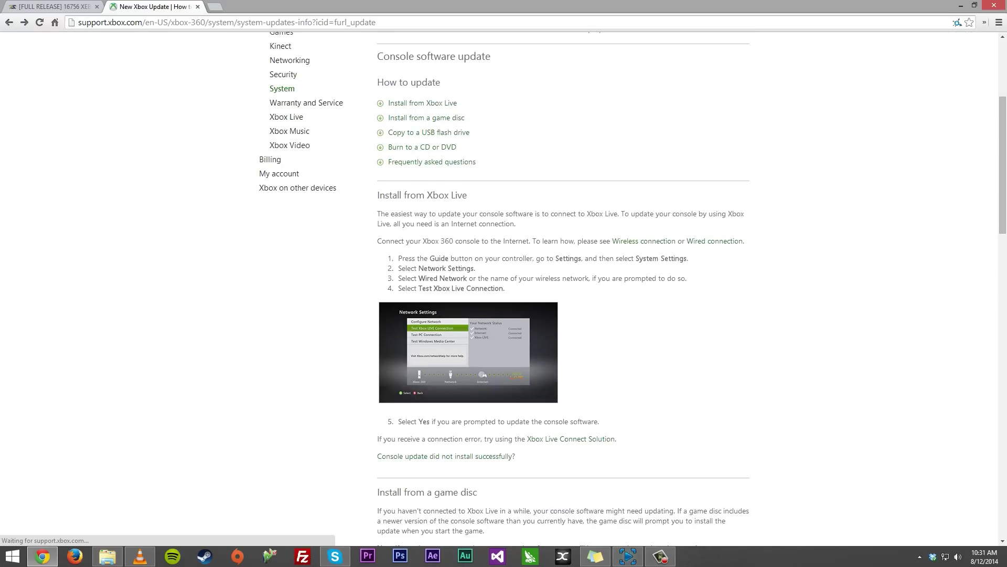
scroll(504, 289, "down", 10)
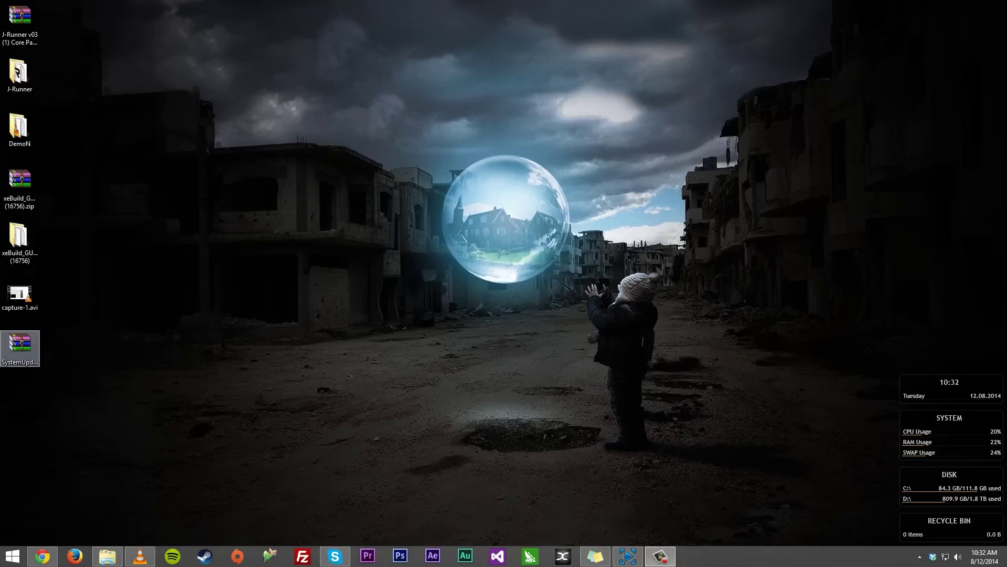
Extract SystemUpdate_16756_USB.zip here on the desktop with WinRAR.
right_click(19, 346)
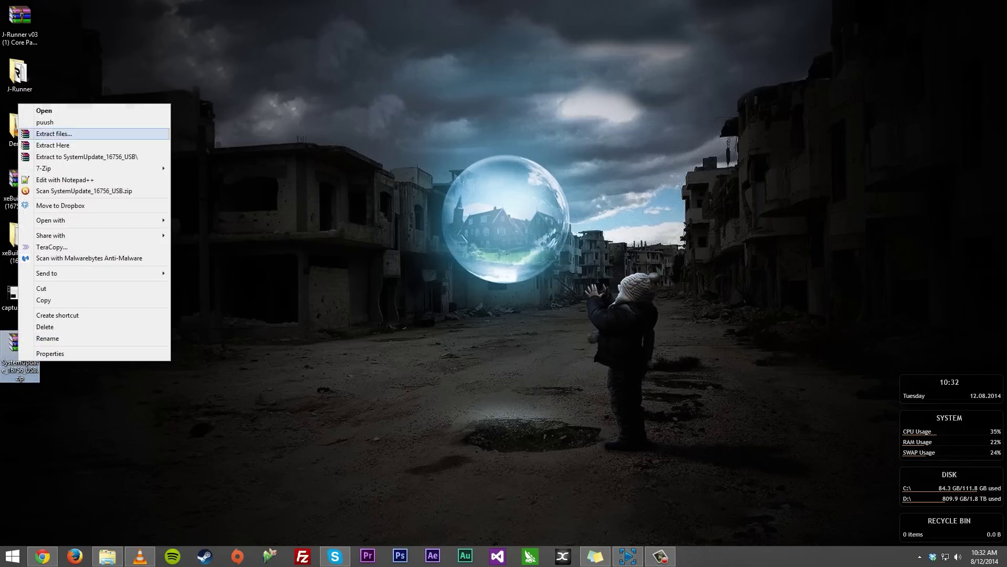
left_click(53, 145)
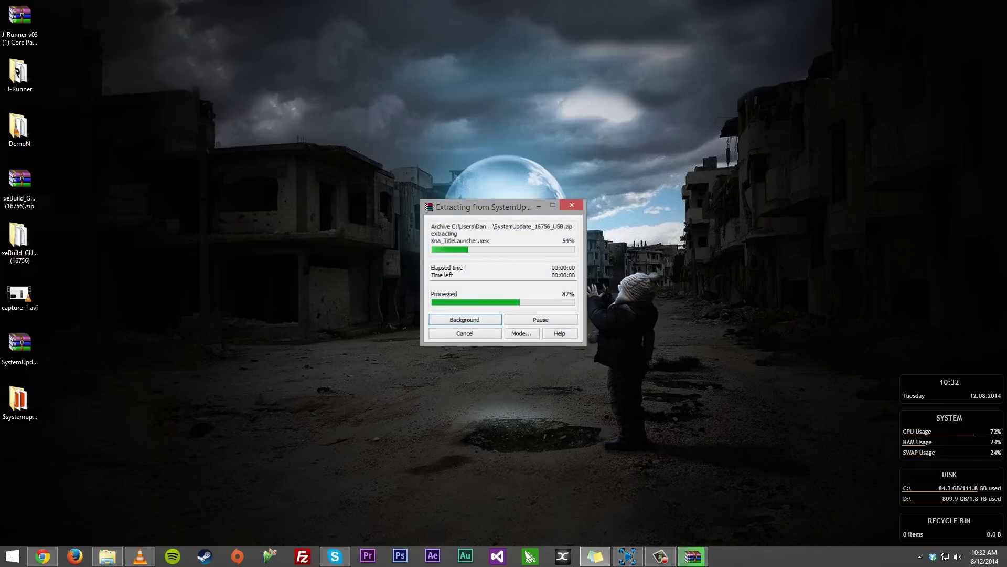
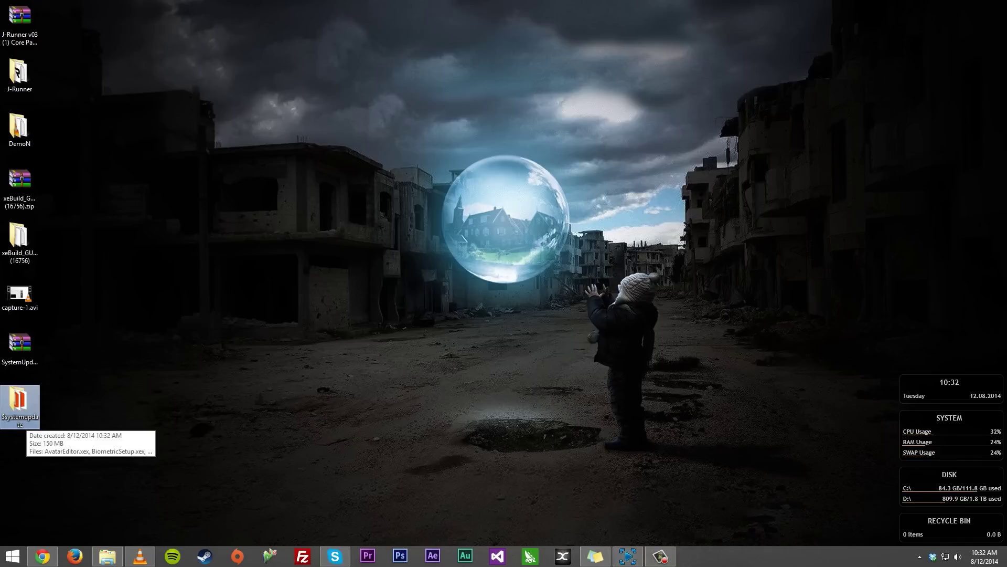
Bring up the context menu for the SystemUpdate_16756_USB.zip archive on the desktop.
right_click(24, 415)
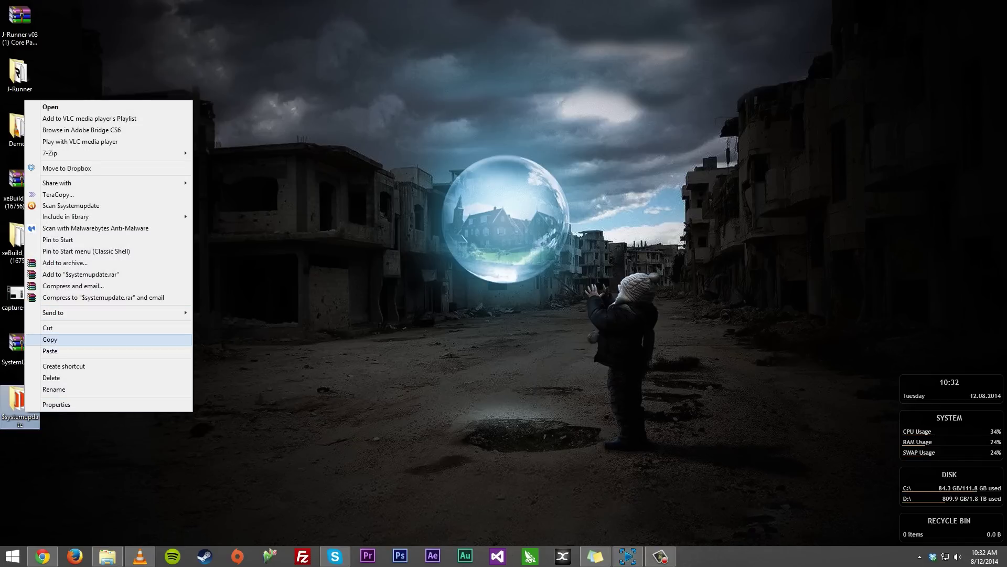
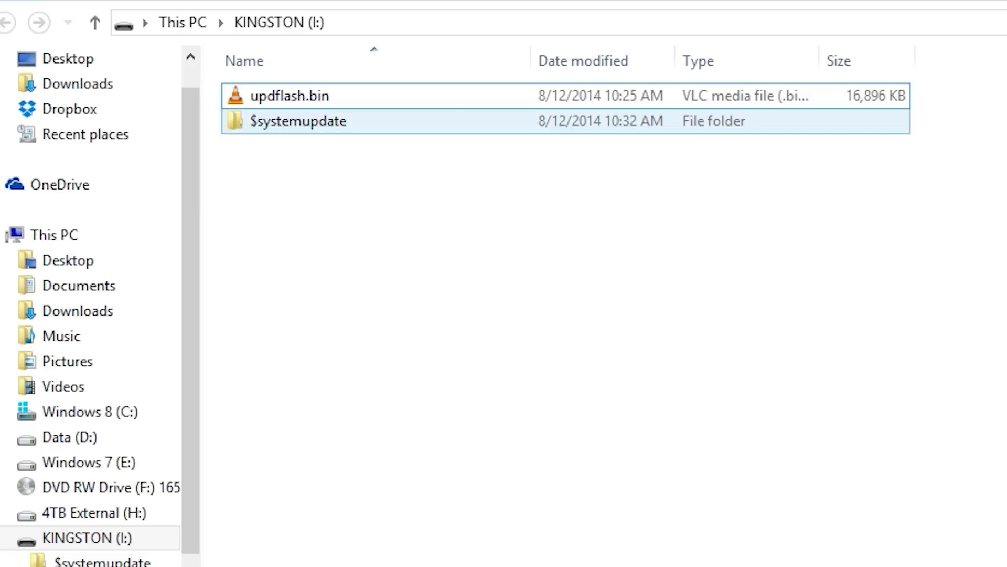
Start renaming the $systemupdate folder on KINGSTON (I:), placing the cursor before its name to add a second $.
left_click(298, 121)
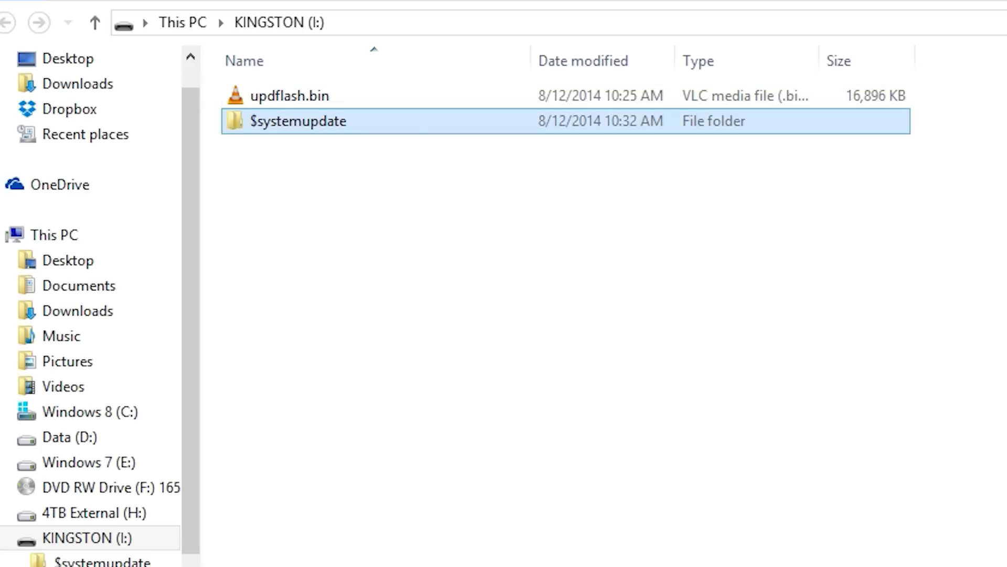
left_click(265, 121)
left_click(263, 121)
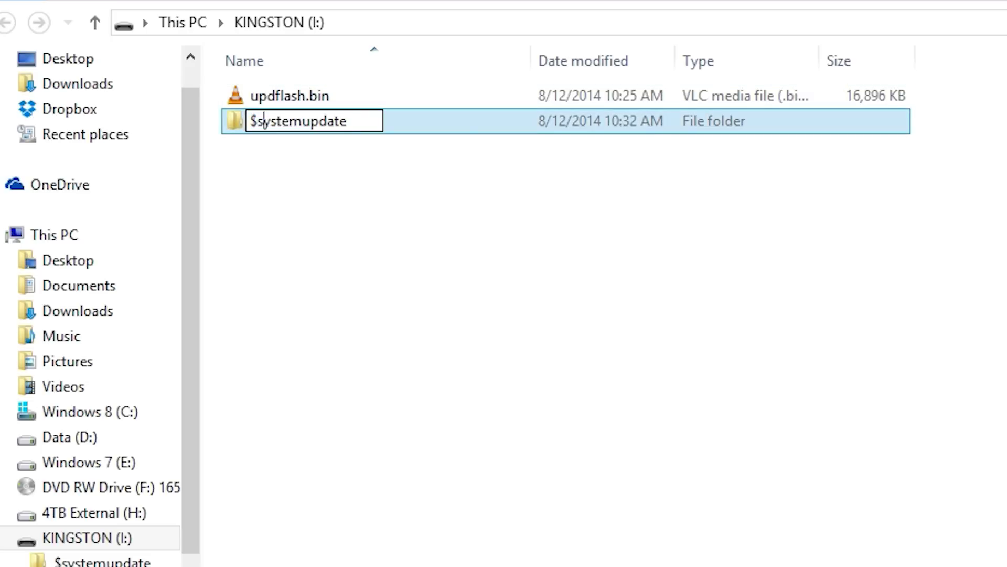
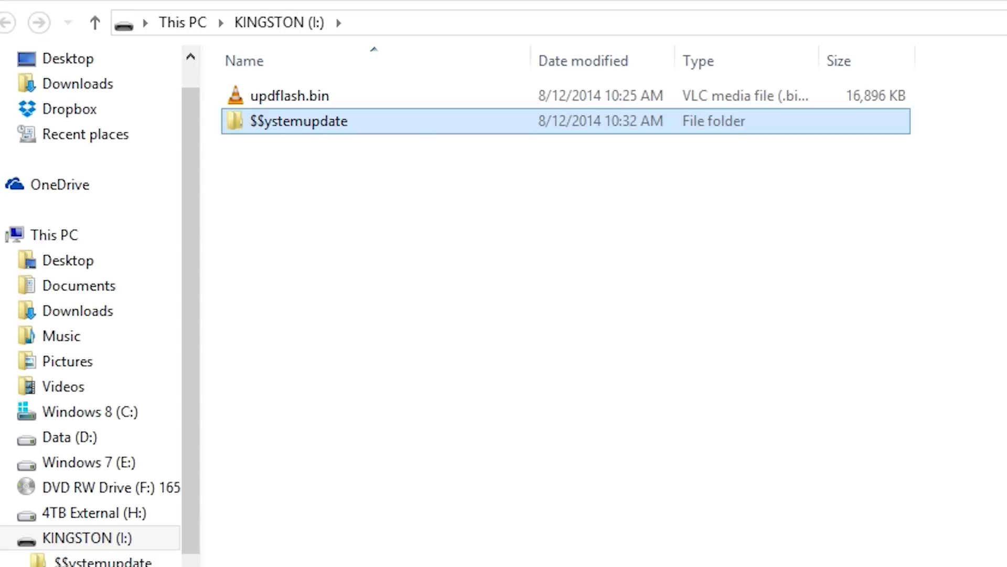
Eject the KINGSTON (I:) flash drive from the navigation pane.
right_click(86, 538)
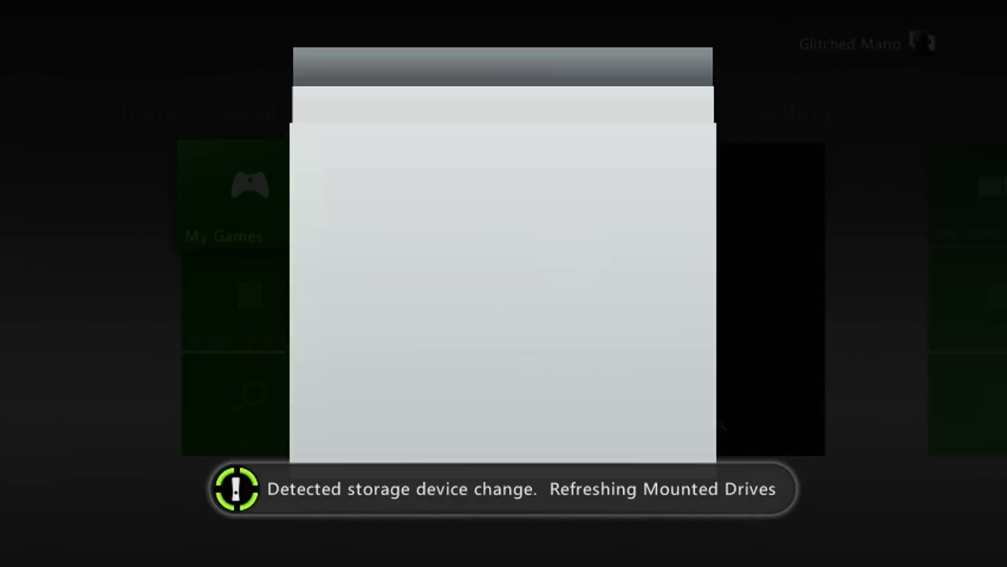
Select Yes on the update prompt to start the console system update.
key("Up")
key("Return")
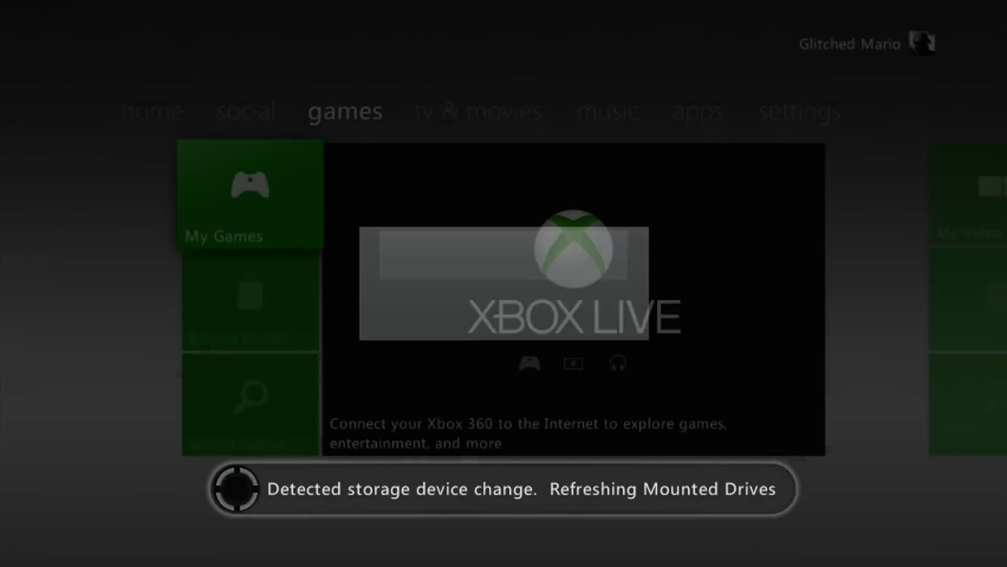